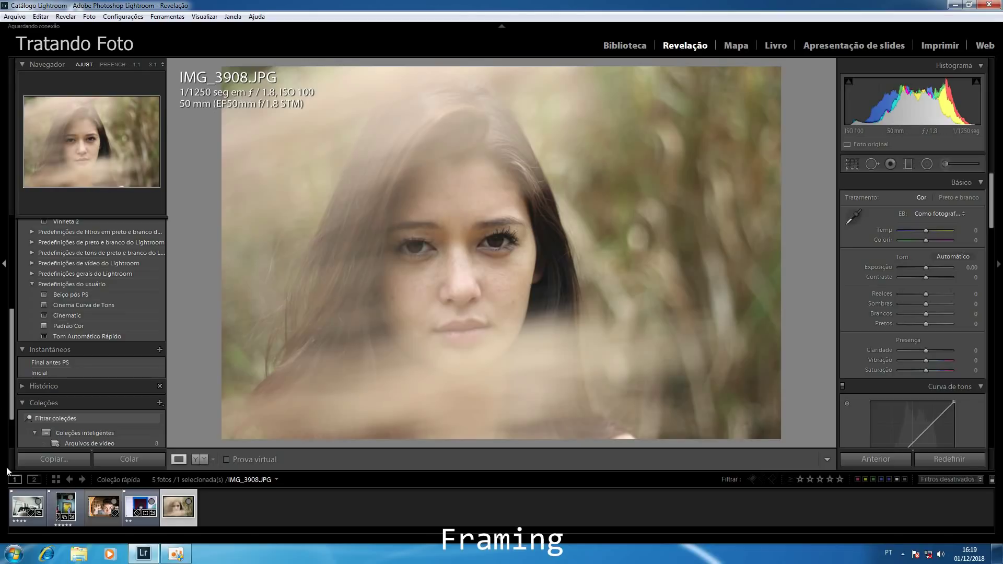
# - Switch the Develop view to IMG_8837-Editar.tif from the filmstrip
pyautogui.click(17, 511)
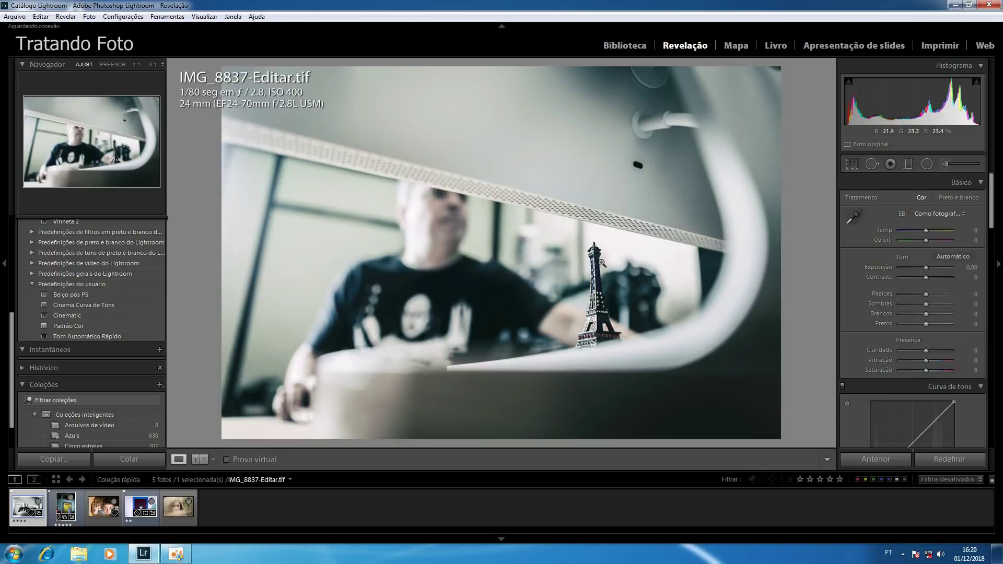
# - Step past IMG_8712, IMG_9745 and IMG_5286 back to the portrait IMG_3908.JPG
pyautogui.press('Right')
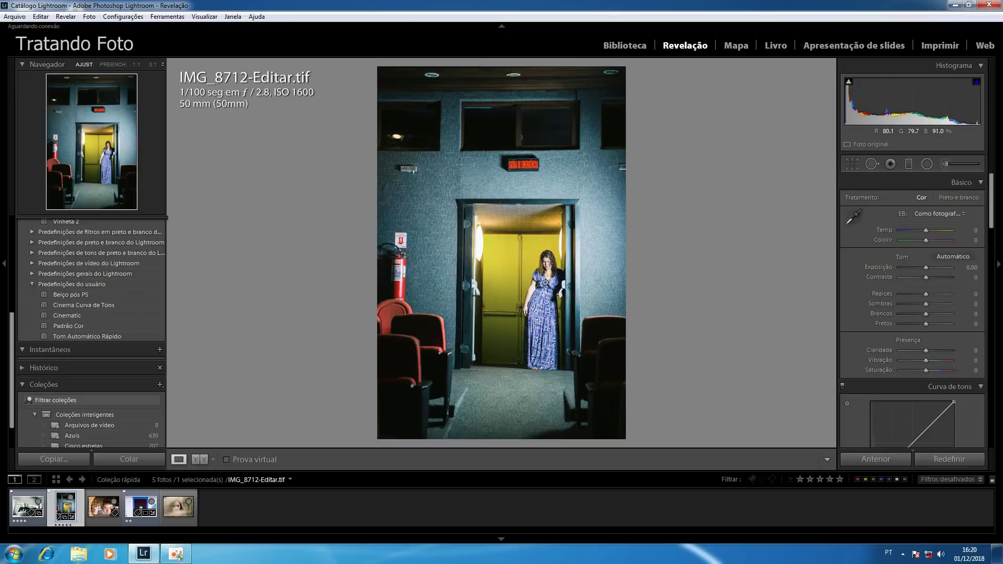
pyautogui.press('Right')
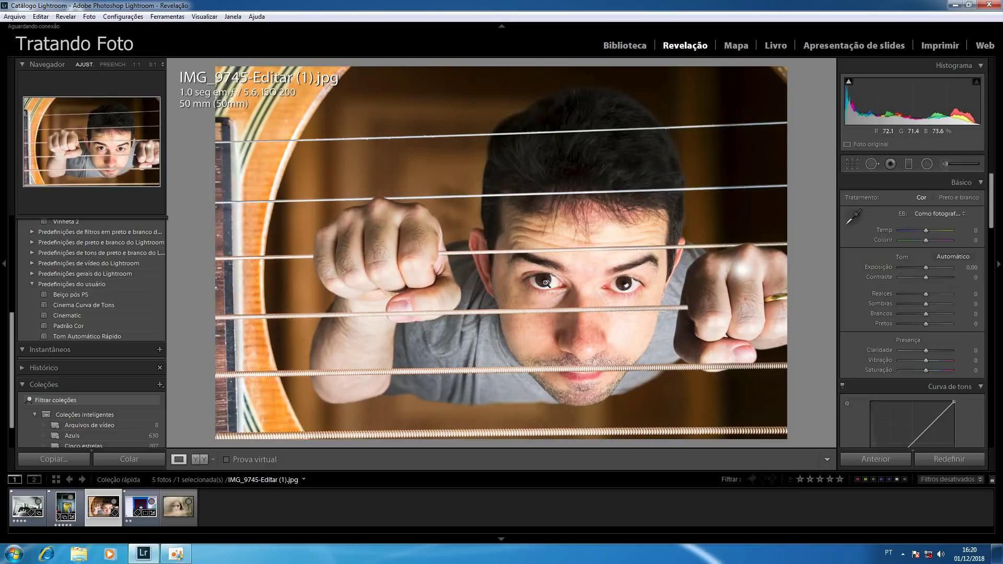
pyautogui.press('Right')
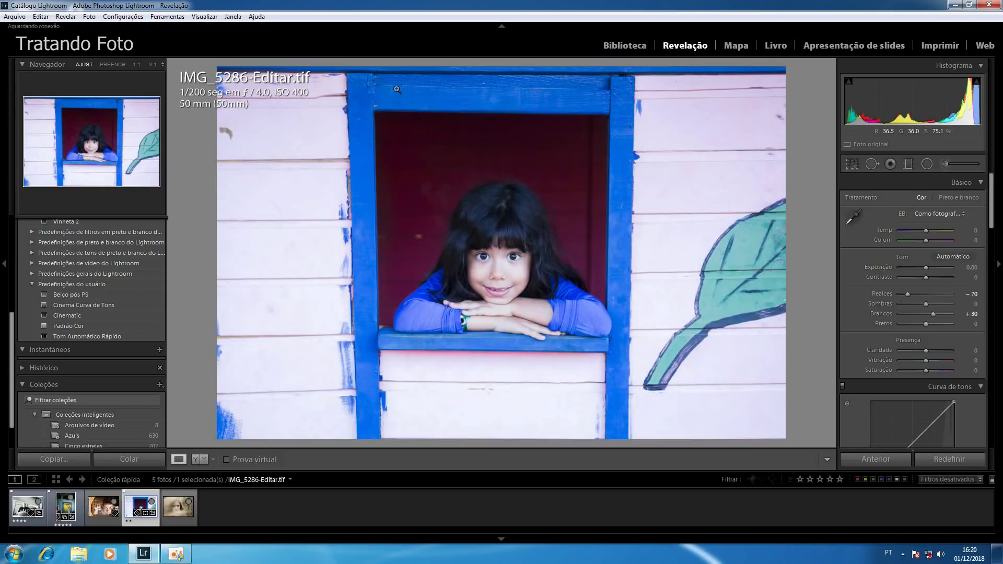
pyautogui.press('Right')
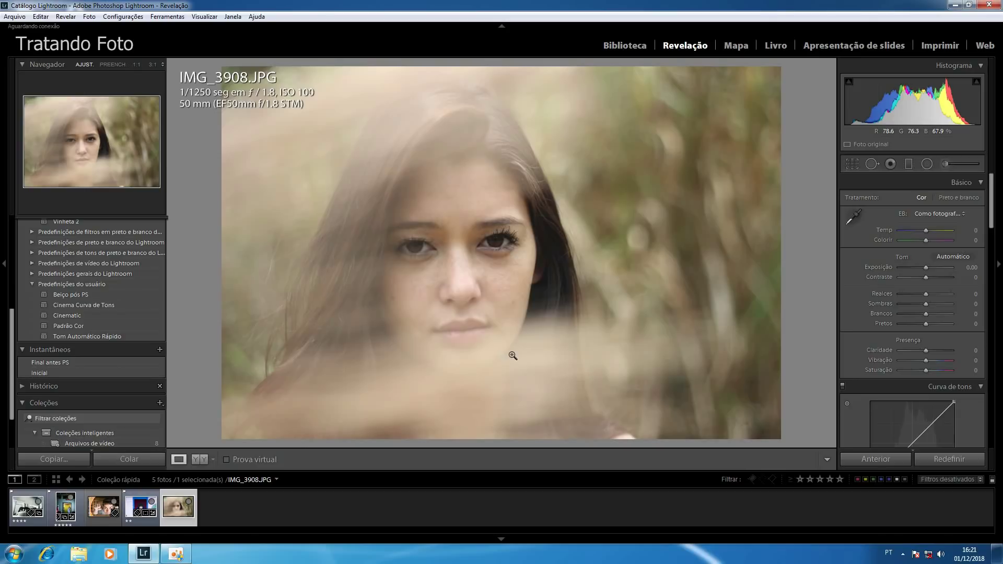
# - Set Exposure +0.10, Contrast +15 and Shadows +20 in the Basic panel
pyautogui.press('.')
pyautogui.press('.')
pyautogui.press('.')
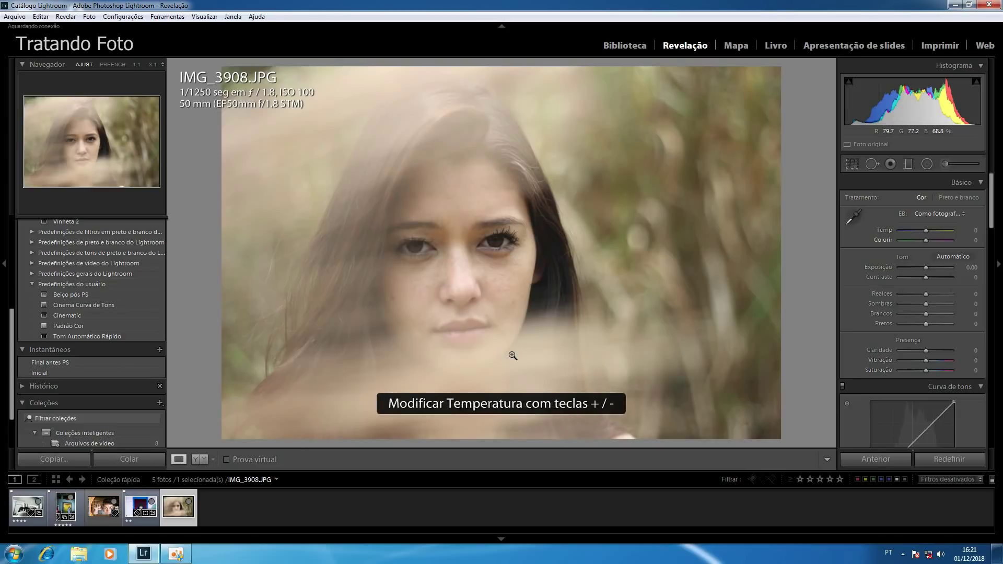
pyautogui.press('.')
pyautogui.press('.')
pyautogui.press('+')
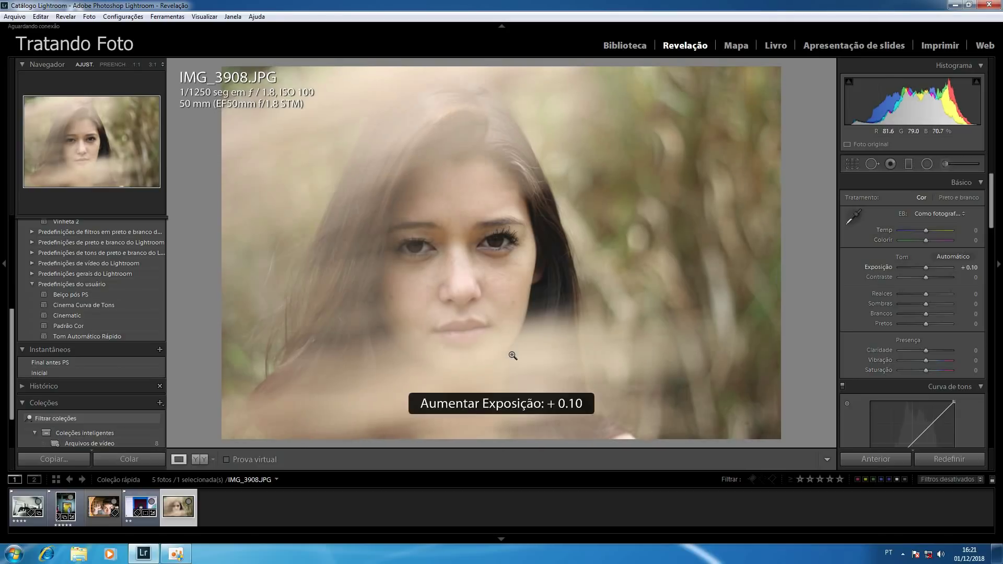
pyautogui.press('-')
pyautogui.press('+')
pyautogui.press('.')
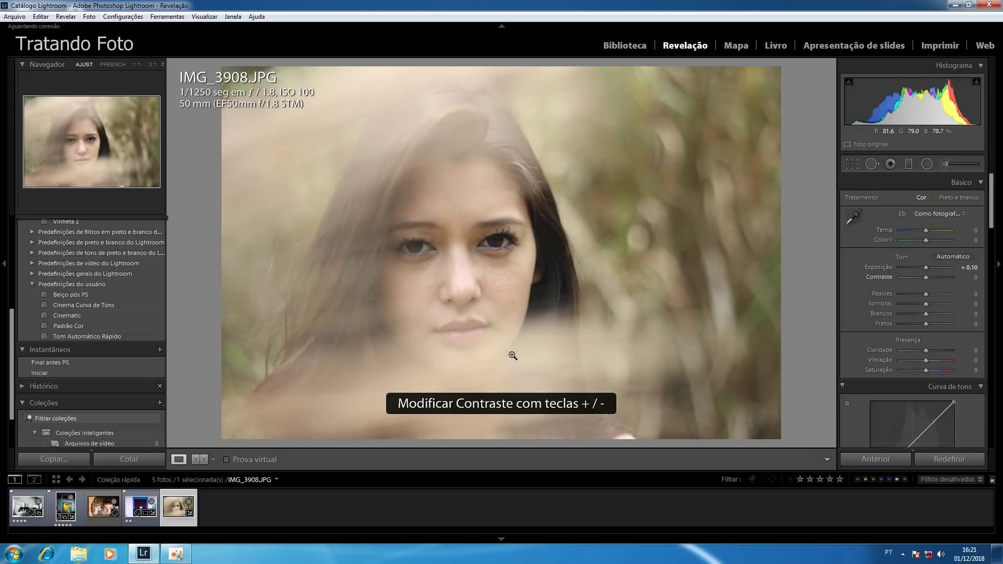
pyautogui.press('+')
pyautogui.press('+')
pyautogui.press('+')
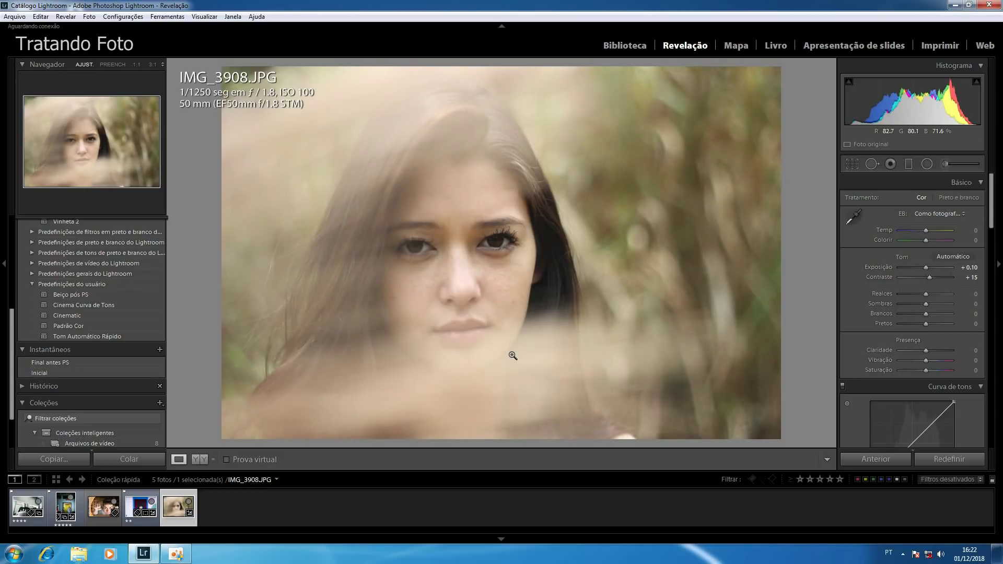
pyautogui.press('.')
pyautogui.press('+')
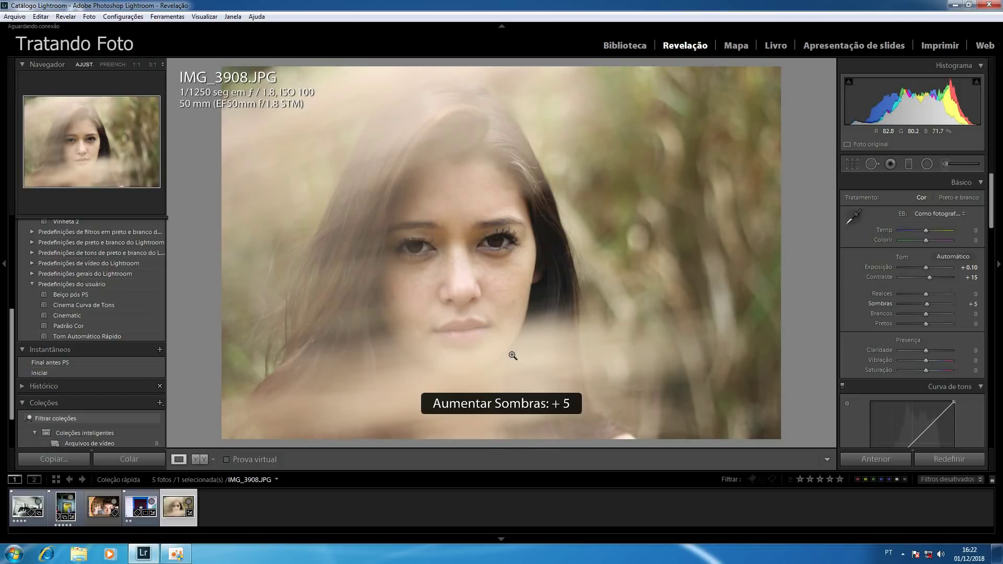
pyautogui.press('+')
pyautogui.press('+')
pyautogui.press('+')
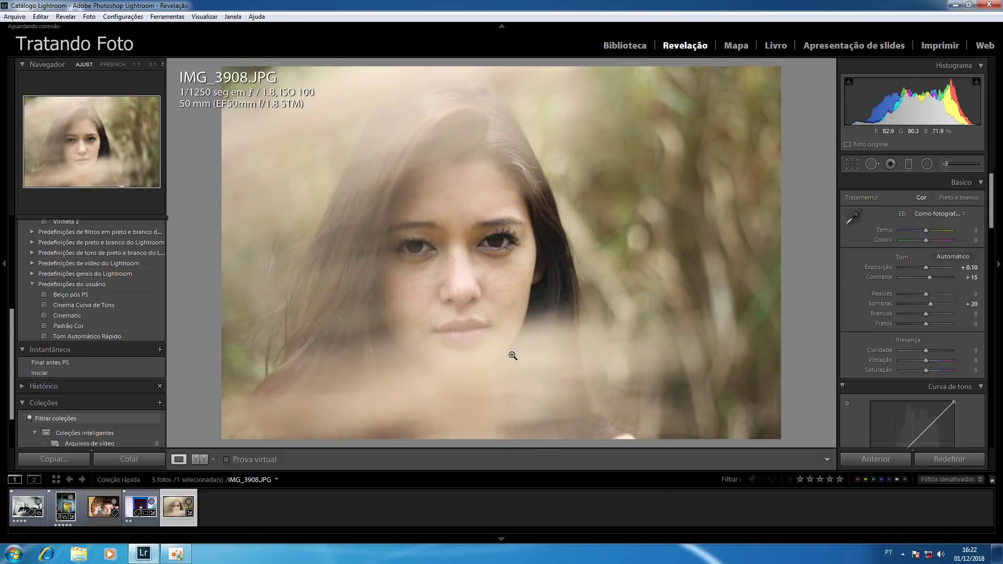
# - Set Clarity to −15 and Saturation to +10
pyautogui.press('.')
pyautogui.press('.')
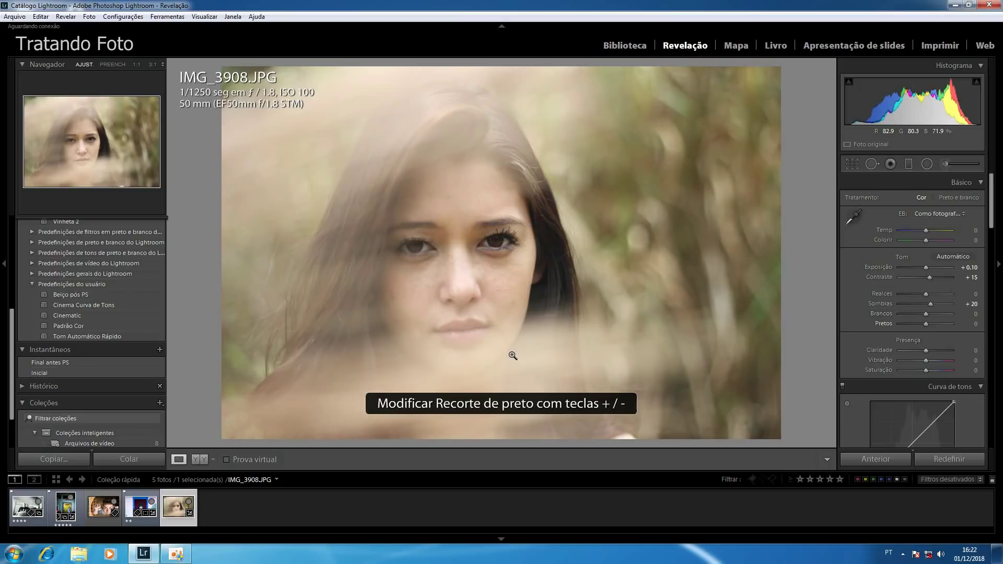
pyautogui.press('.')
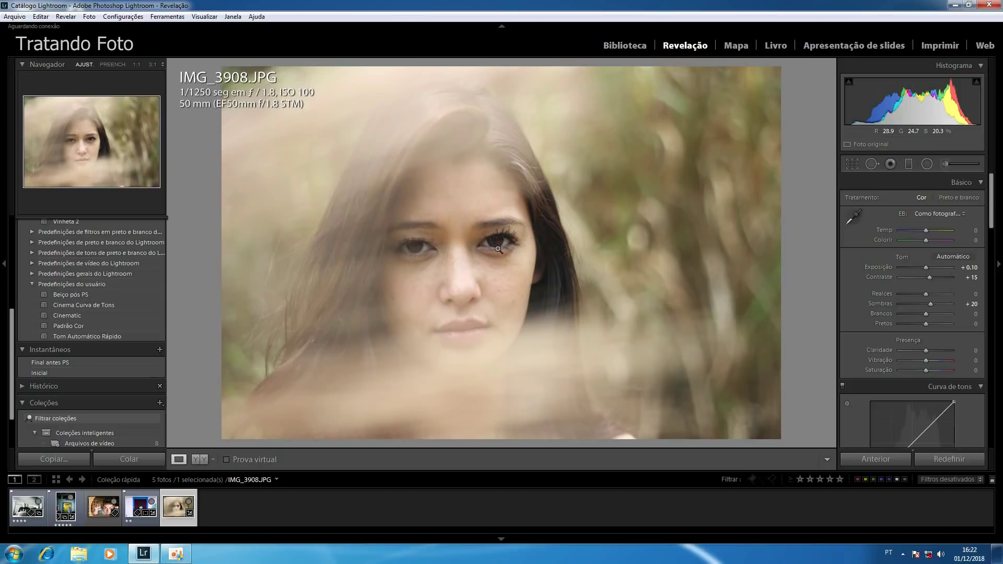
pyautogui.press('-')
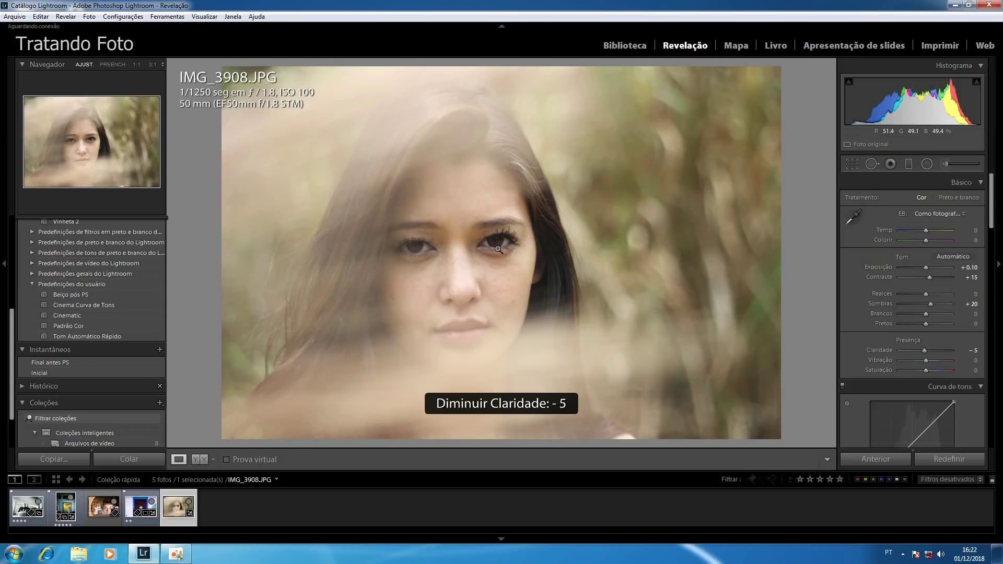
pyautogui.press('-')
pyautogui.press('-')
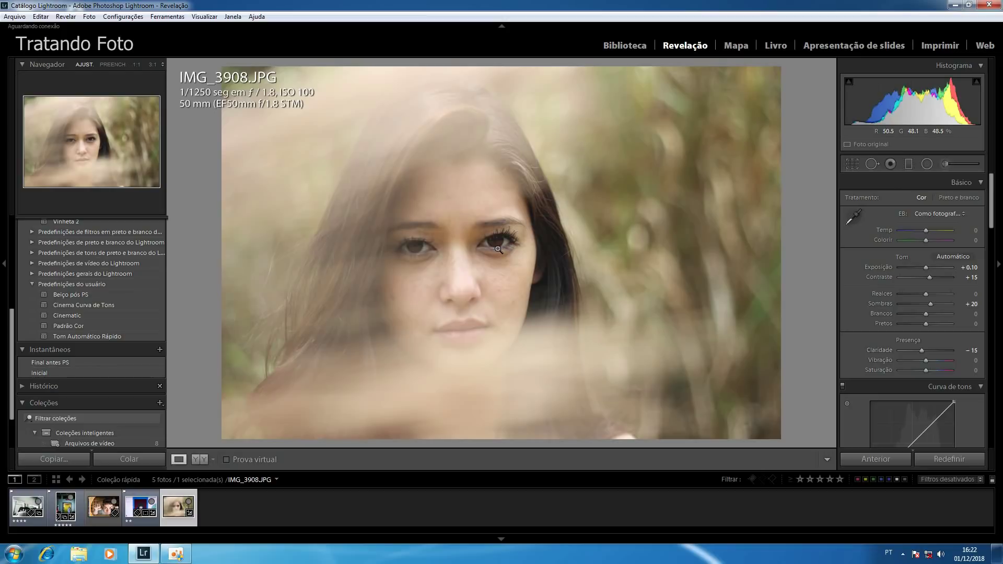
pyautogui.press('.')
pyautogui.press('.')
pyautogui.press('+')
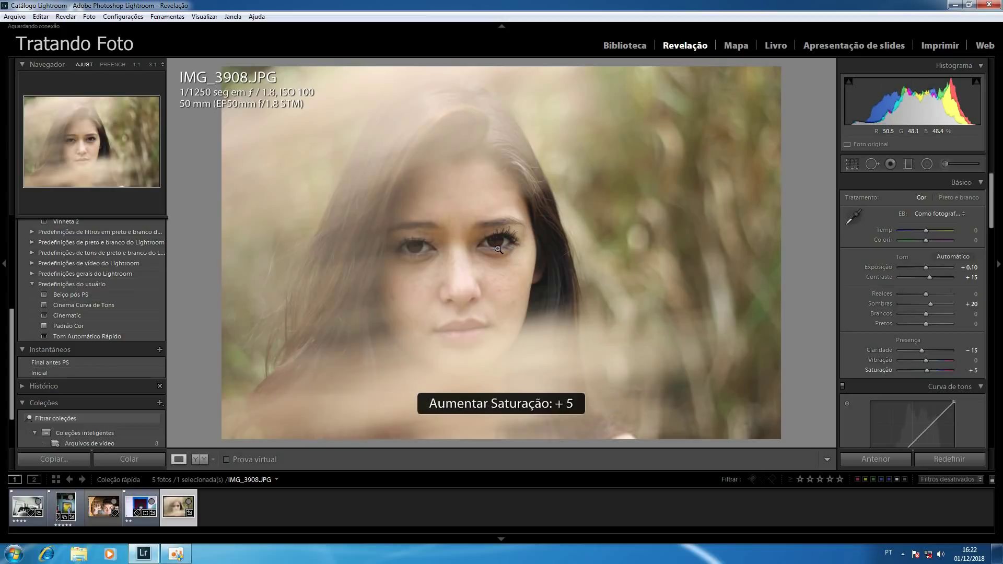
pyautogui.press('+')
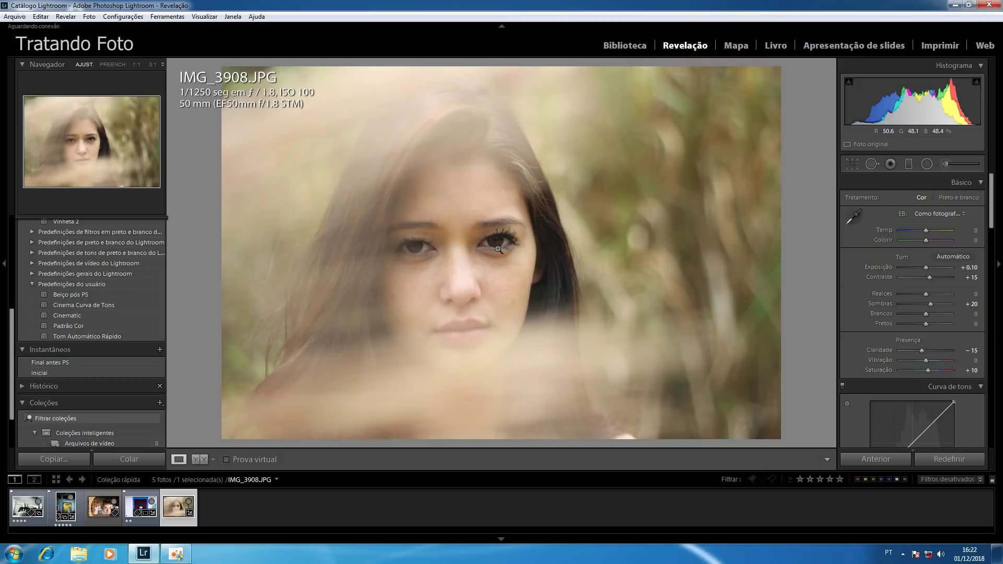
# - Shift the HSL Yellow hue to −65 with the targeted tool, warming the background
pyautogui.click(991, 243)
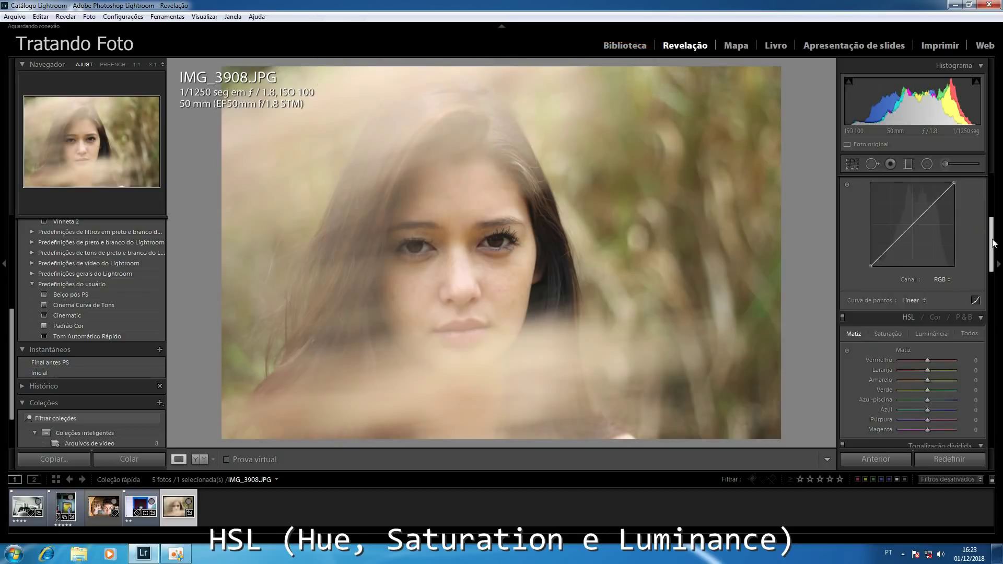
pyautogui.click(844, 352)
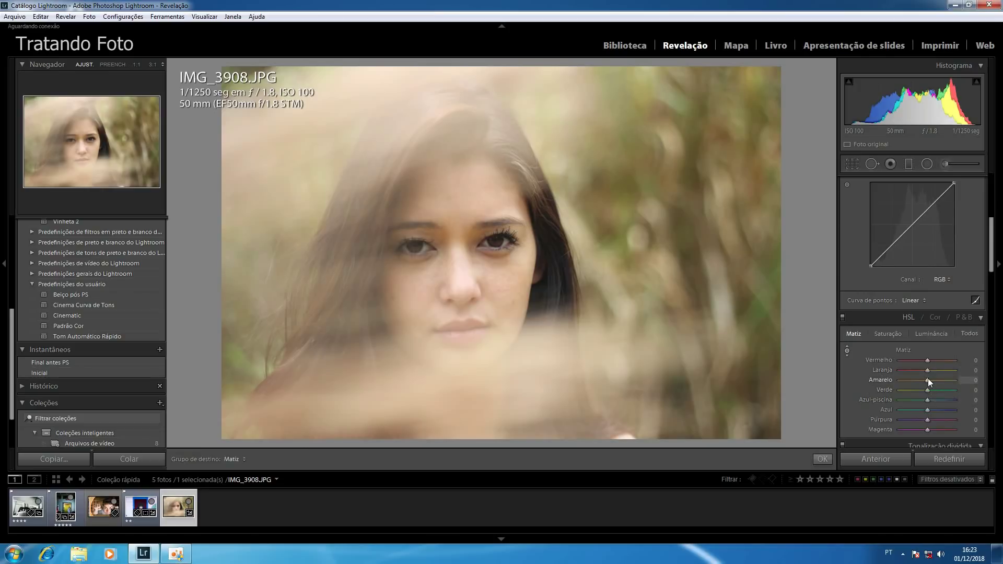
pyautogui.press('Up')
pyautogui.press('Up')
pyautogui.press('Up')
pyautogui.press('Up')
pyautogui.press('Up')
pyautogui.press('Up')
pyautogui.press('Up')
pyautogui.press('Up')
pyautogui.press('Up')
pyautogui.press('Up')
pyautogui.press('Down')
pyautogui.press('Down')
pyautogui.press('Down')
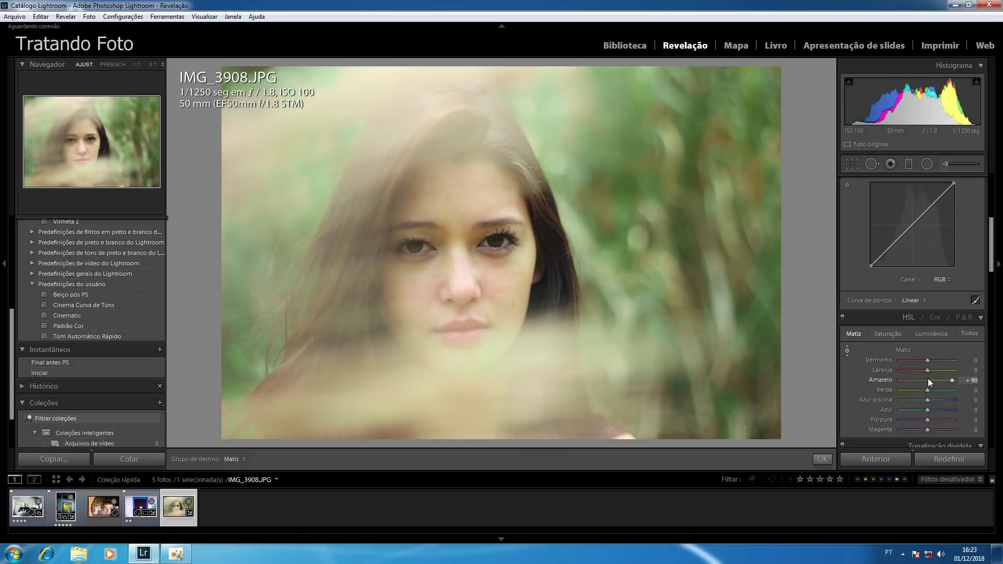
pyautogui.press('Down')
pyautogui.press('Down')
pyautogui.press('Down')
pyautogui.press('Down')
pyautogui.press('Down')
pyautogui.press('Down')
pyautogui.press('Down')
pyautogui.press('Down')
pyautogui.press('Down')
pyautogui.press('Down')
pyautogui.press('Down')
pyautogui.press('Down')
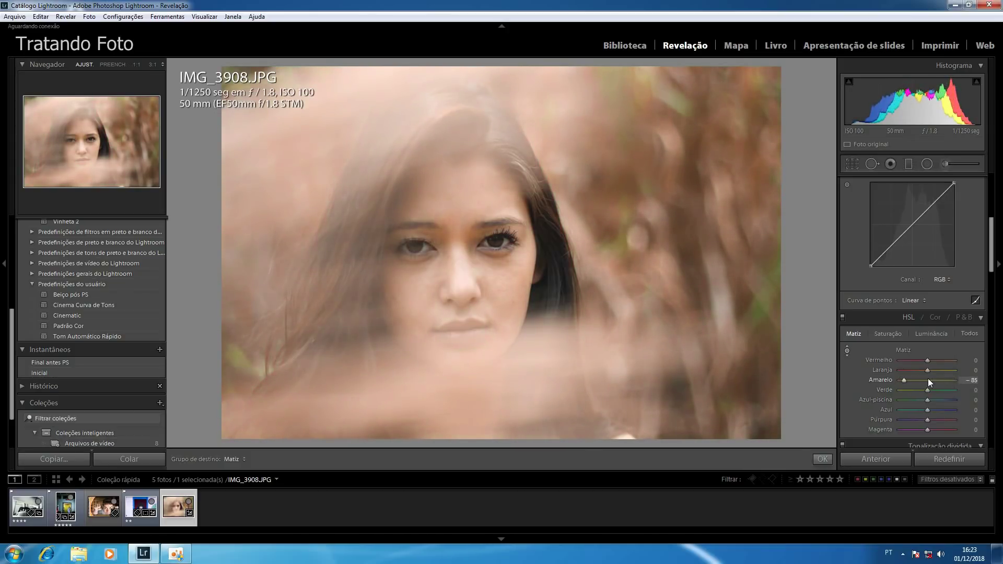
pyautogui.press('Up')
pyautogui.press('Up')
pyautogui.press('Up')
pyautogui.press('Up')
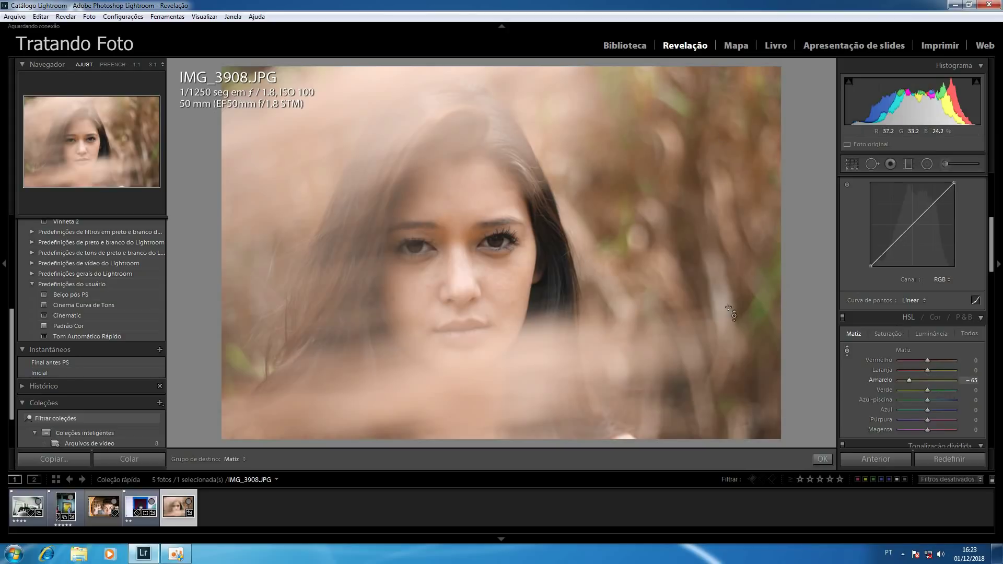
# - Add a slight vignette, then zoom 1:1 on the eye with Spot Removal in Heal mode
pyautogui.scroll(-2, 992, 256)
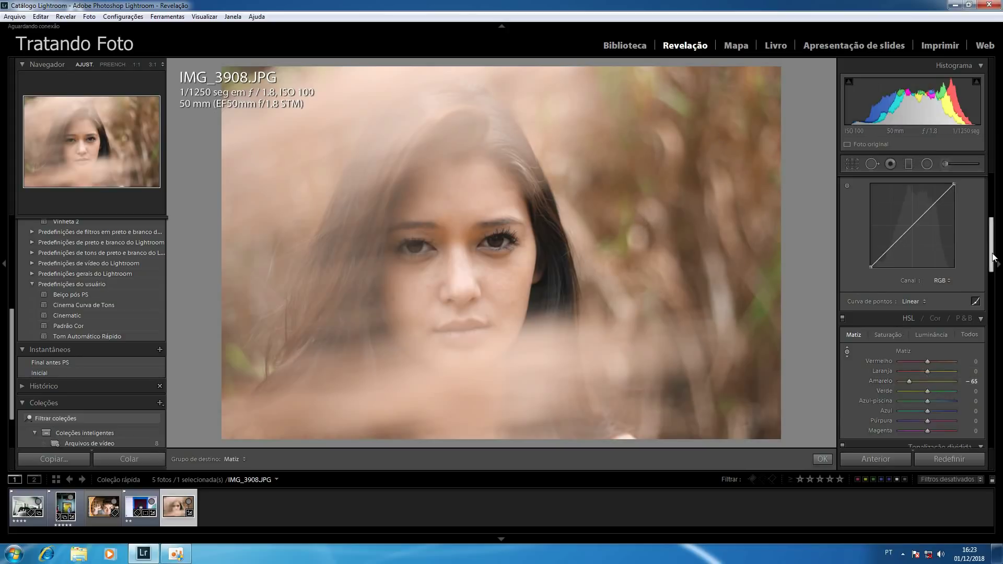
pyautogui.scroll(-2, 992, 256)
pyautogui.scroll(-2, 994, 257)
pyautogui.scroll(-2, 994, 257)
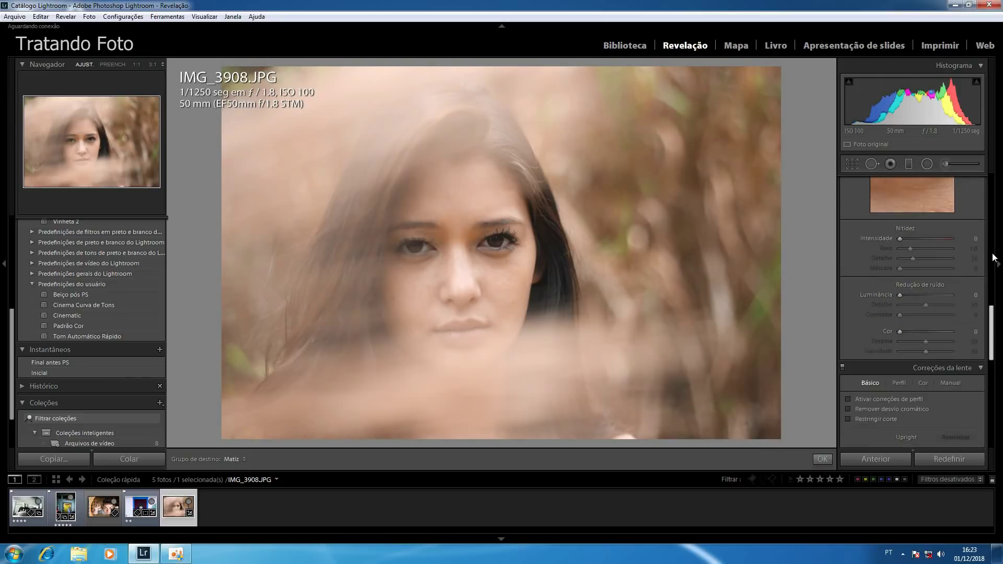
pyautogui.scroll(-2, 994, 256)
pyautogui.scroll(-3, 993, 257)
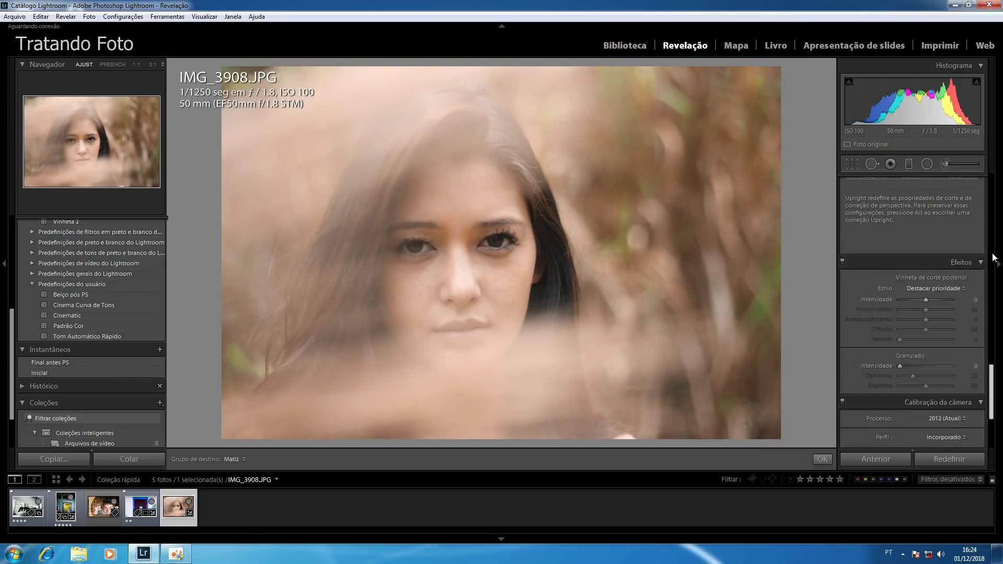
pyautogui.click(923, 301)
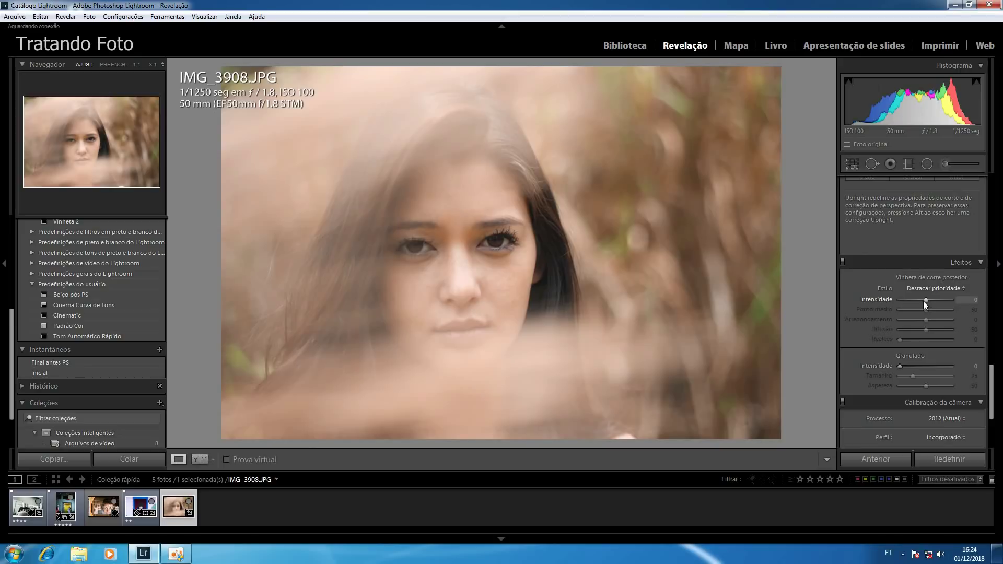
pyautogui.click(923, 301)
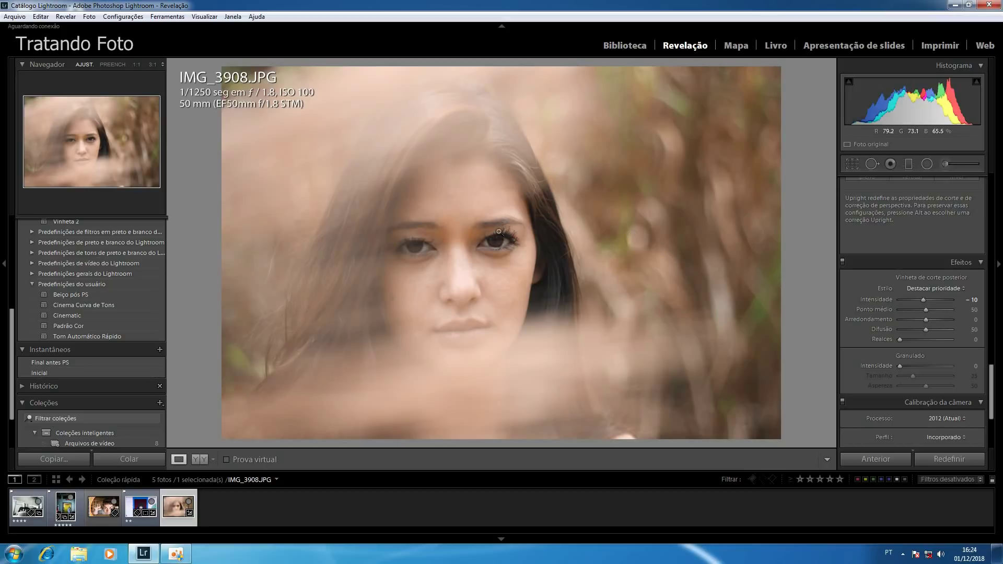
pyautogui.click(497, 254)
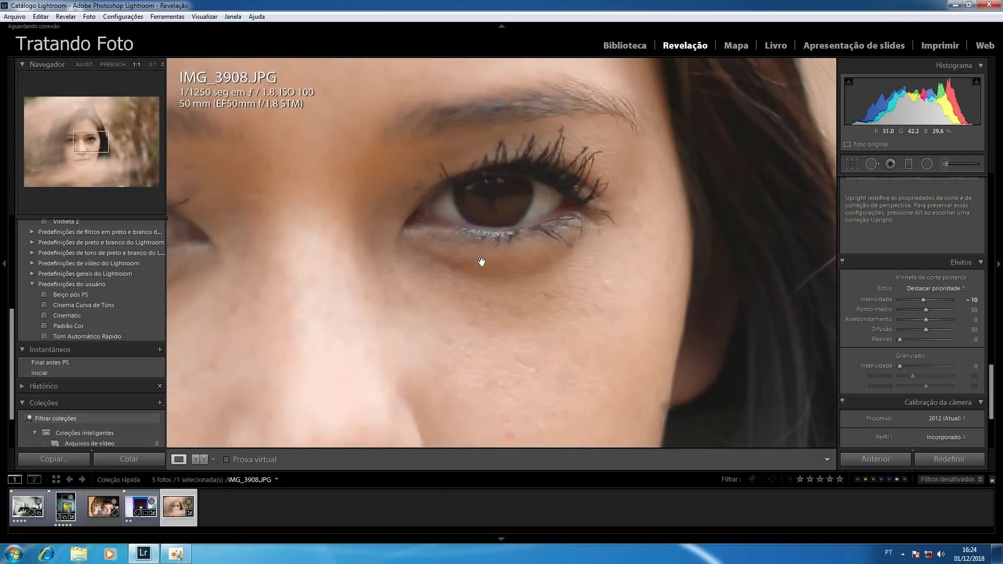
pyautogui.click(871, 163)
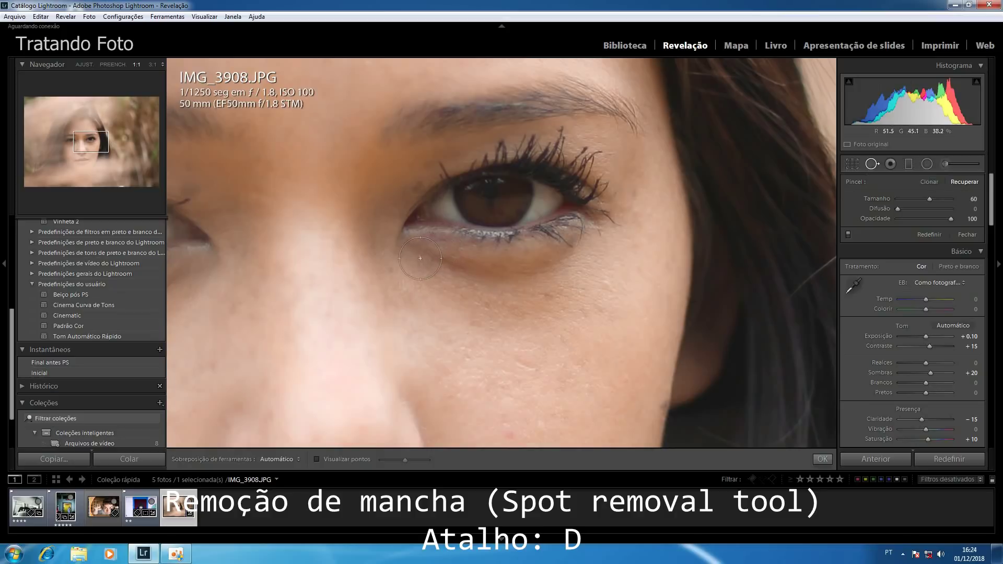
# - Heal the dark circle under the right-hand eye from cleaner skin at 35% opacity
pyautogui.moveTo(418, 257)
pyautogui.mouseDown()
pyautogui.moveTo(527, 278)
pyautogui.moveTo(464, 286)
pyautogui.moveTo(439, 273)
pyautogui.moveTo(445, 267)
pyautogui.mouseUp()
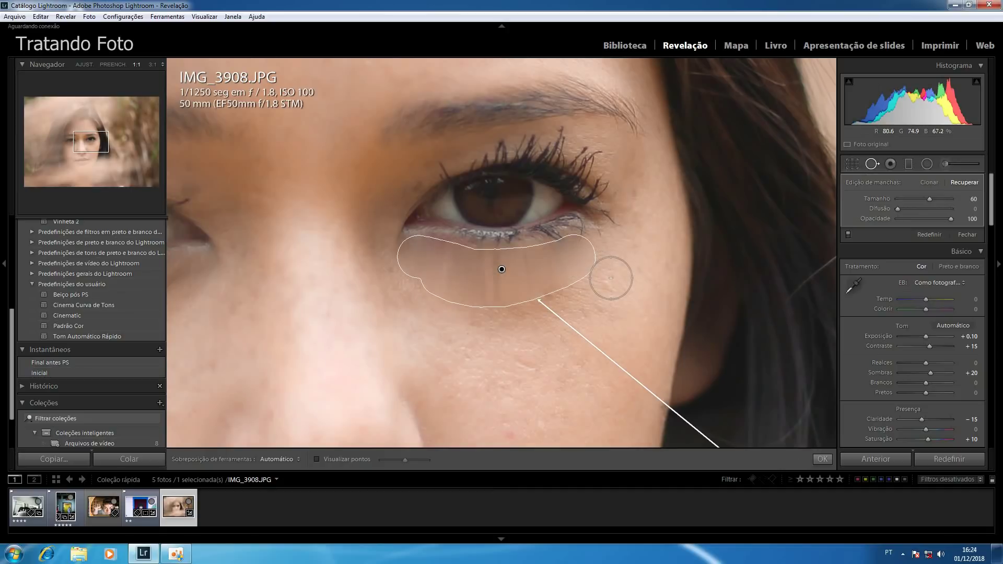
pyautogui.press('z')
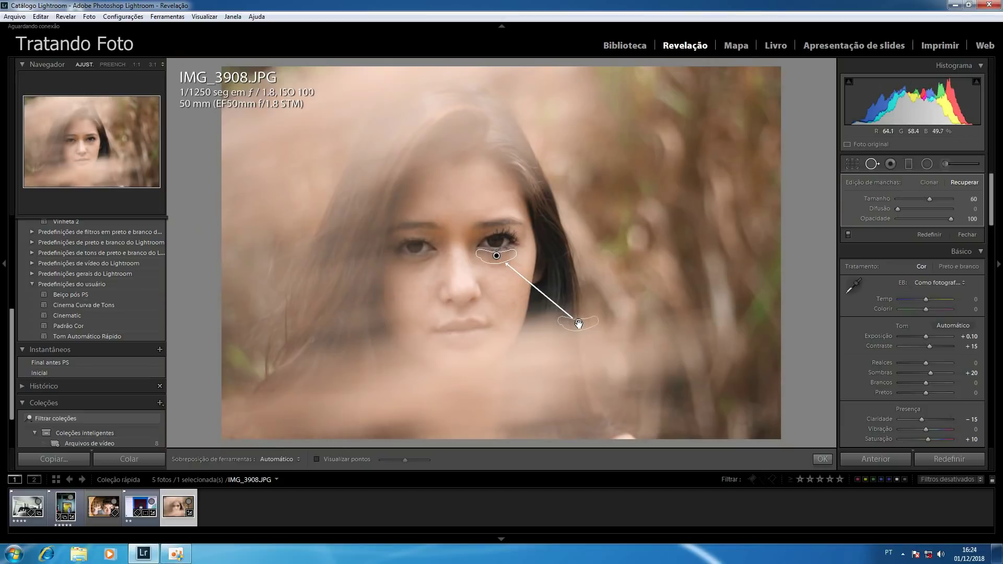
pyautogui.moveTo(578, 323); pyautogui.dragTo(505, 275)
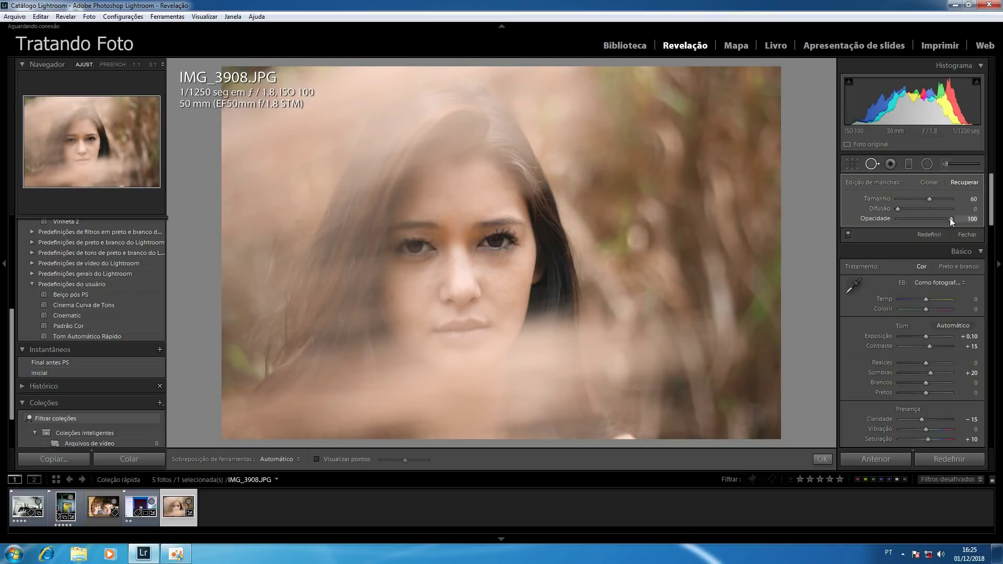
pyautogui.moveTo(891, 218); pyautogui.dragTo(889, 218)
pyautogui.moveTo(916, 219); pyautogui.dragTo(916, 220)
pyautogui.click(848, 235)
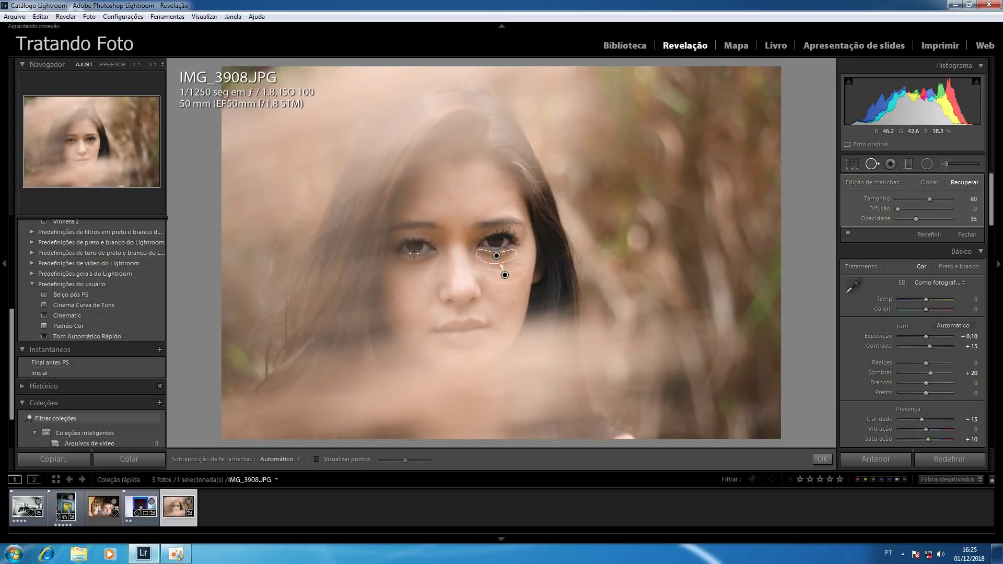
# - Heal the dark circle under the left-hand eye, then close Spot Removal and zoom to fit
pyautogui.press('z')
pyautogui.moveTo(368, 256)
pyautogui.mouseDown()
pyautogui.moveTo(394, 269)
pyautogui.moveTo(543, 238)
pyautogui.mouseUp()
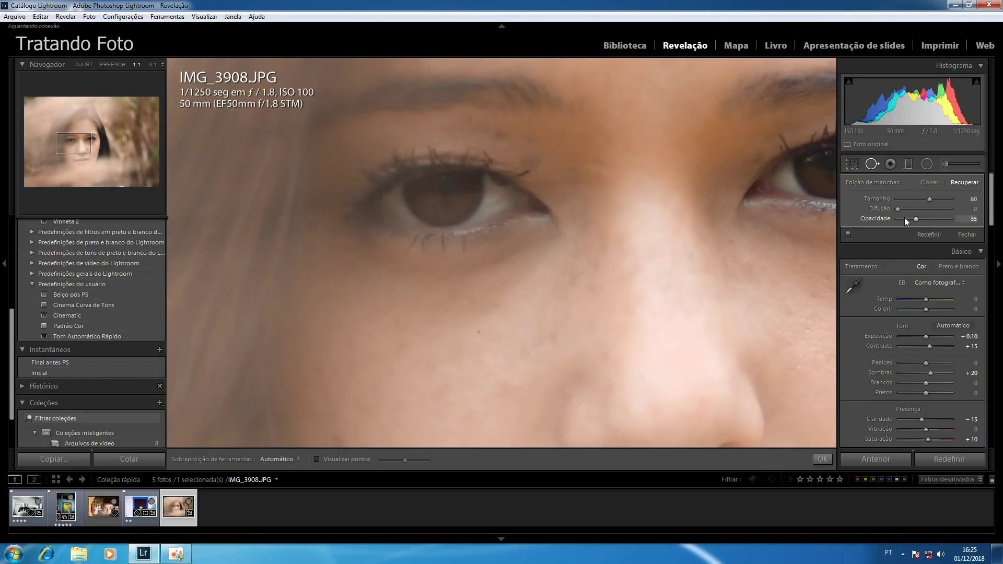
pyautogui.press('q')
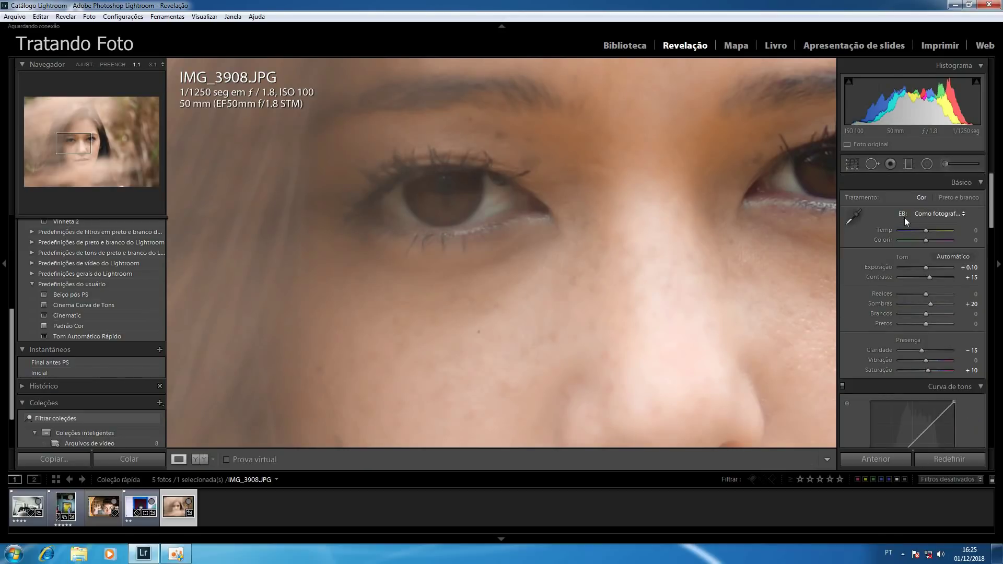
pyautogui.press('z')
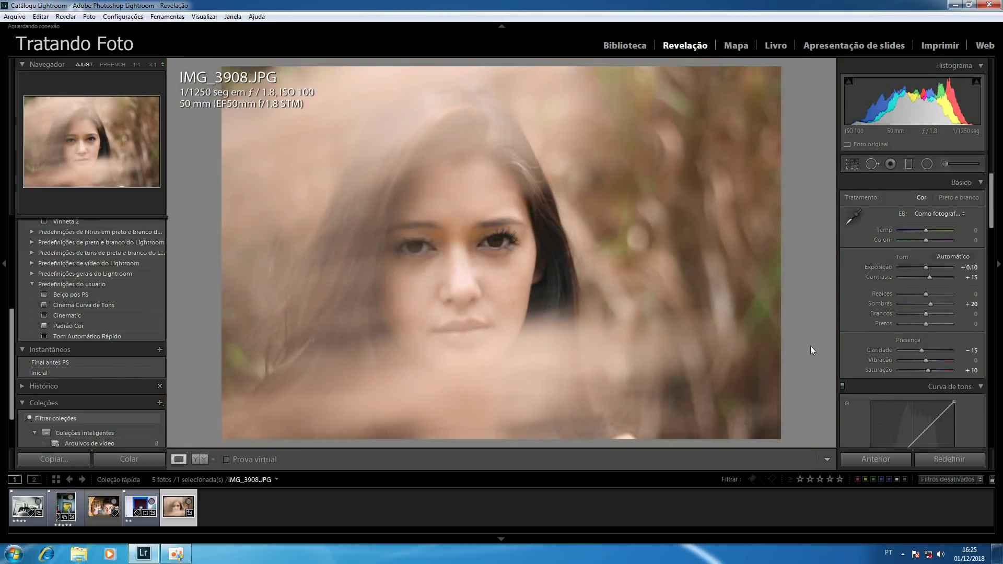
# - Pick the Adjustment Brush with the Suavizar tom de pele effect at size 7
pyautogui.click(944, 165)
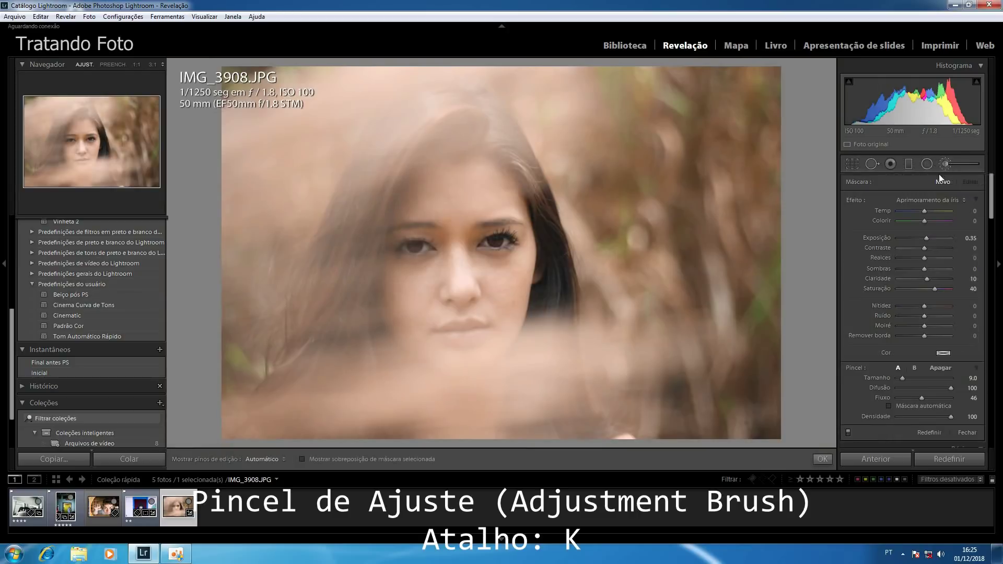
pyautogui.click(926, 200)
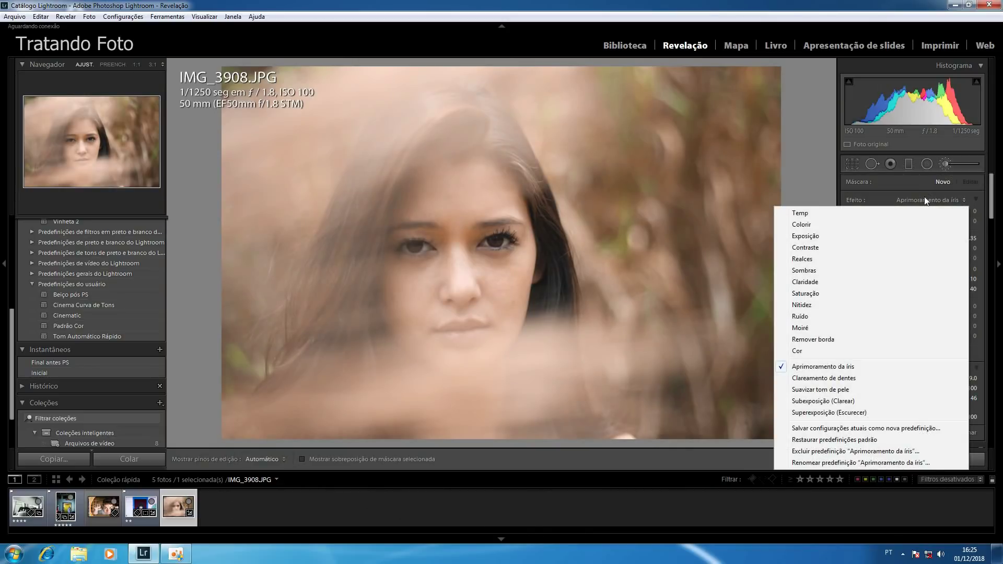
pyautogui.click(845, 390)
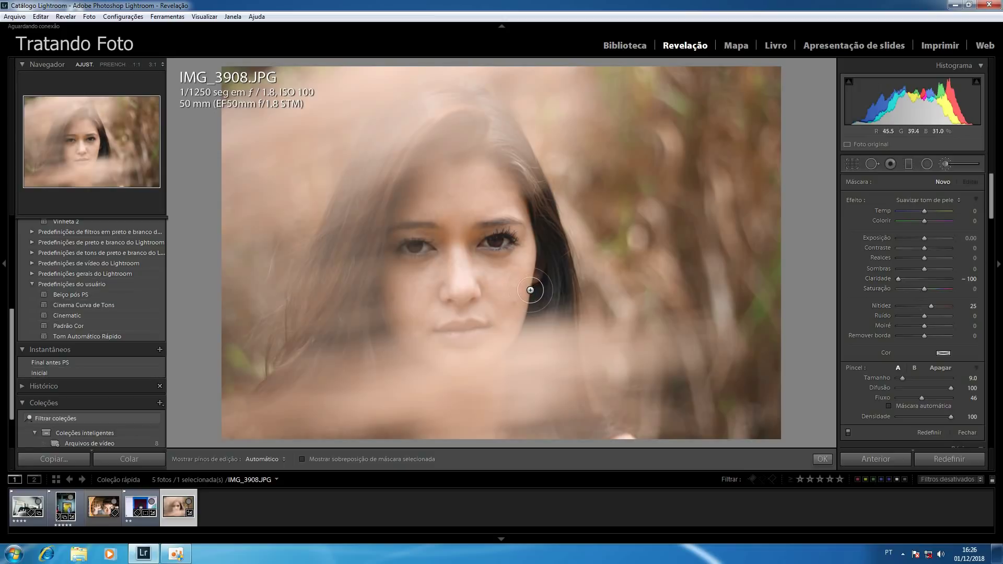
pyautogui.scroll(-2, 530, 290)
pyautogui.press('h')
# - Paint skin softening over the model's face and compare it on and off
pyautogui.click(512, 277)
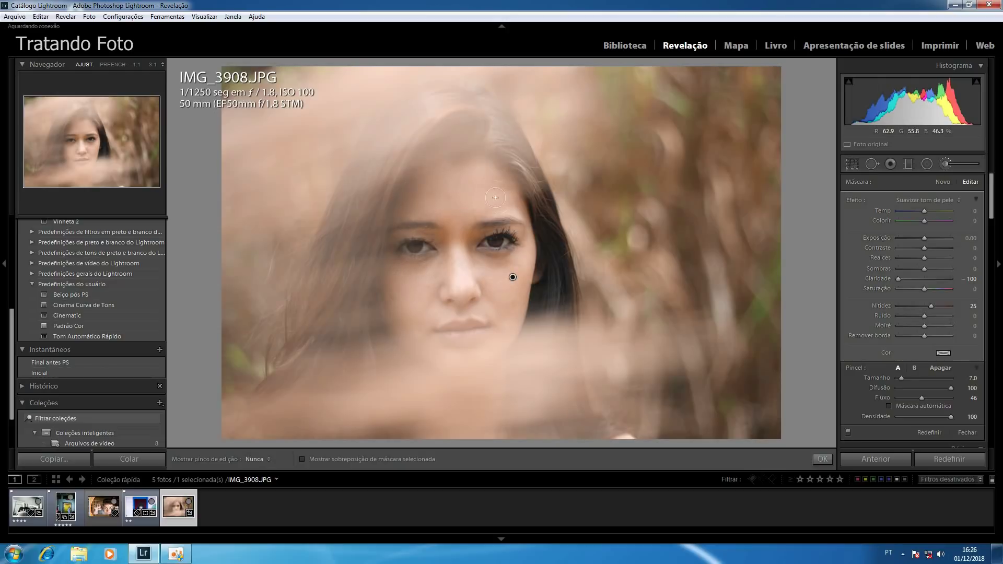
pyautogui.press('h')
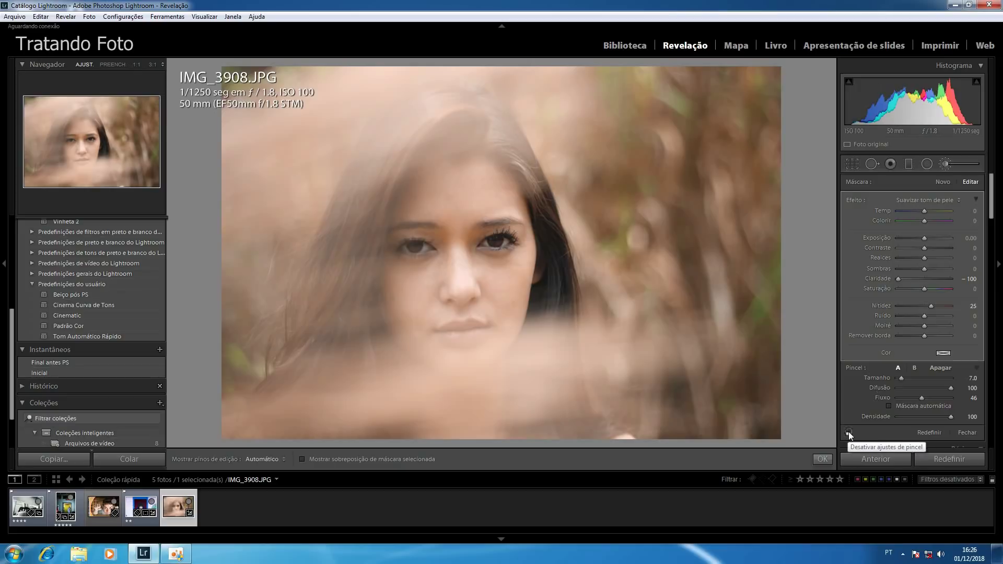
pyautogui.click(848, 432)
pyautogui.click(847, 432)
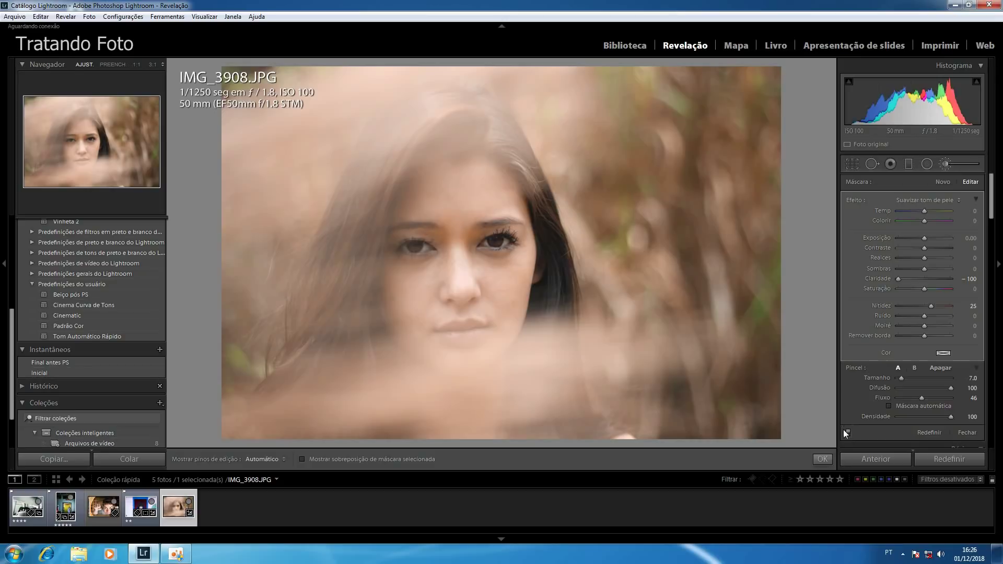
pyautogui.moveTo(502, 250)
pyautogui.click(942, 181)
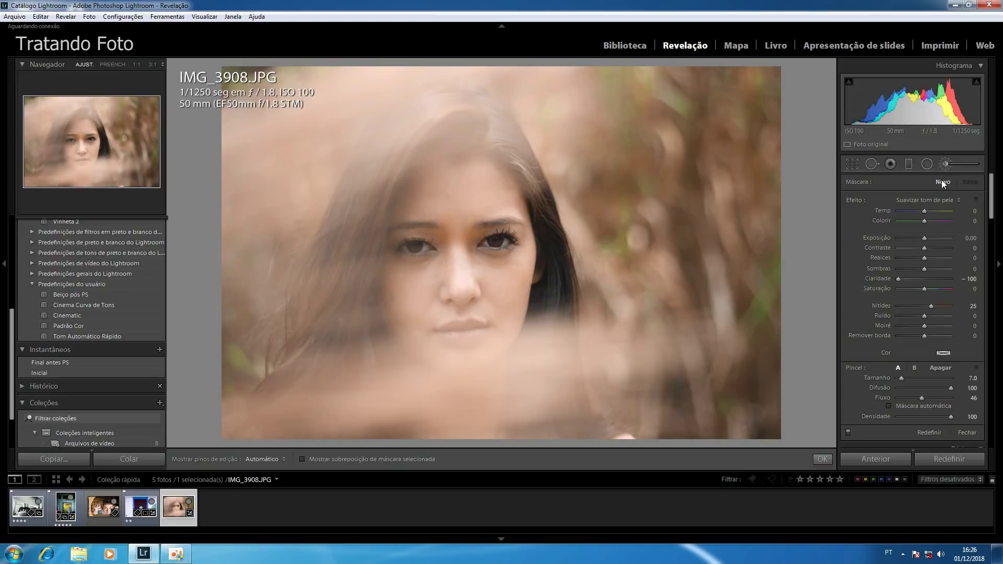
# - Reset the brush effect sliders to zero and zoom to 1:1 on both eyes
pyautogui.press('alt')
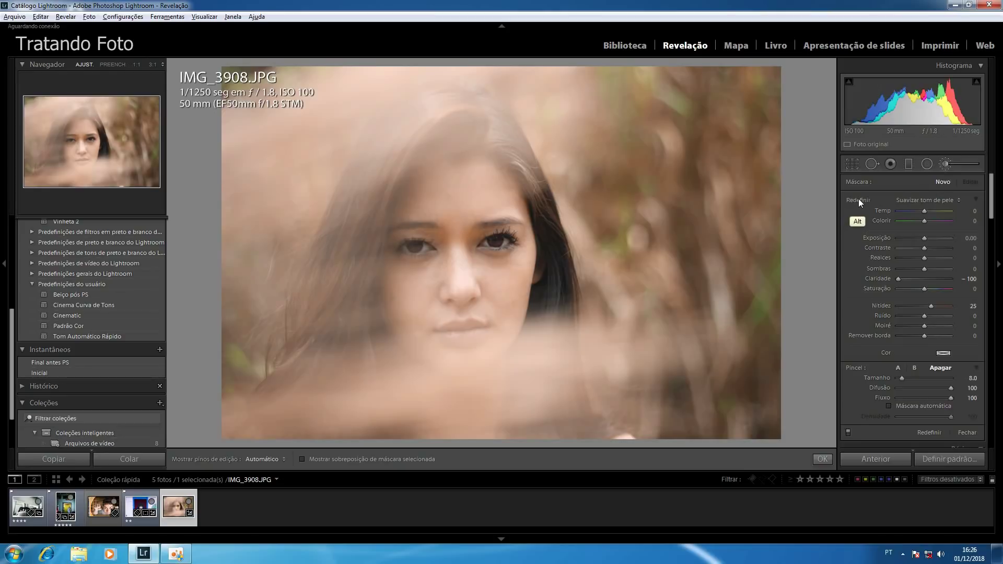
pyautogui.keyDown('alt'); pyautogui.click(858, 199); pyautogui.keyUp('alt')
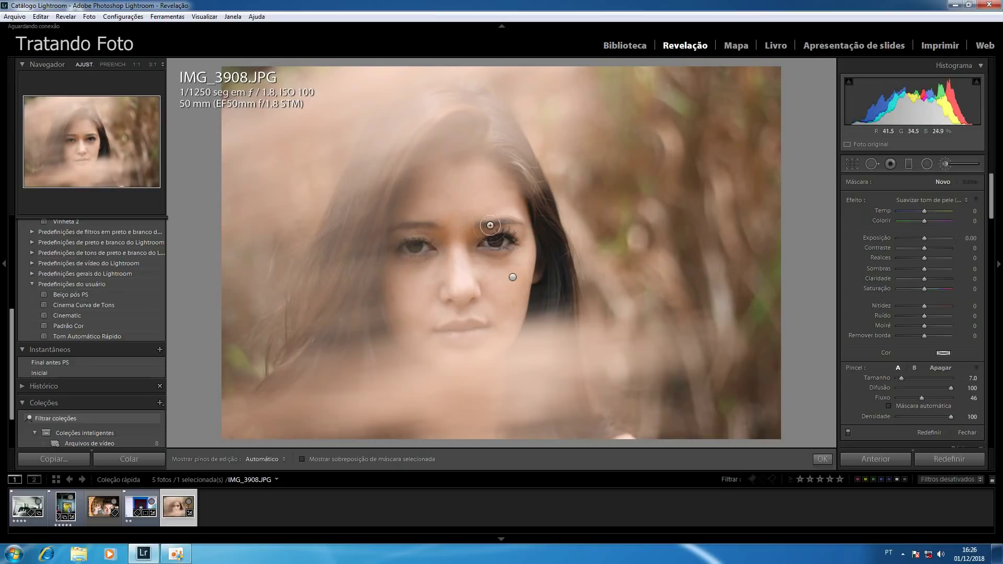
pyautogui.press('z')
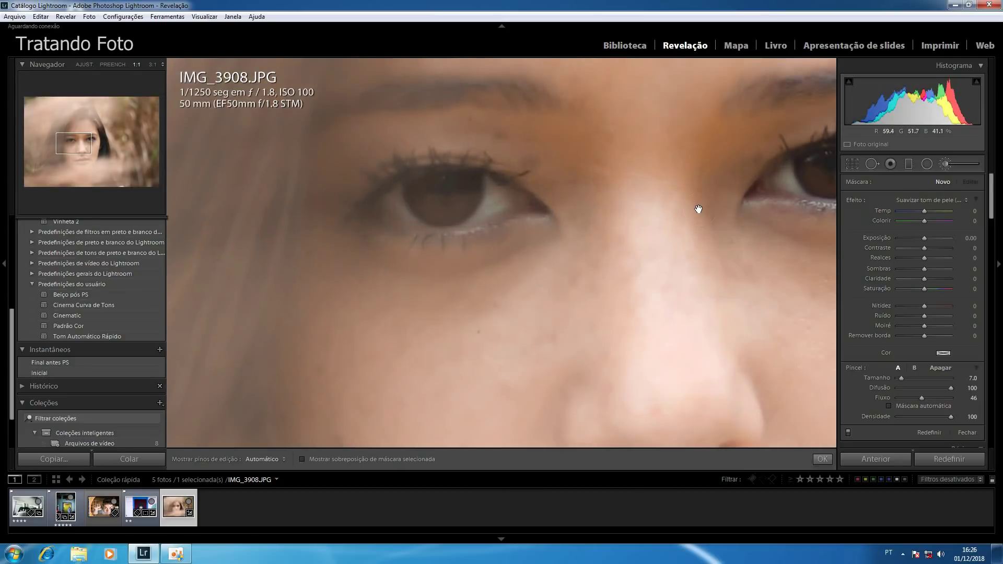
pyautogui.moveTo(691, 220); pyautogui.dragTo(509, 237)
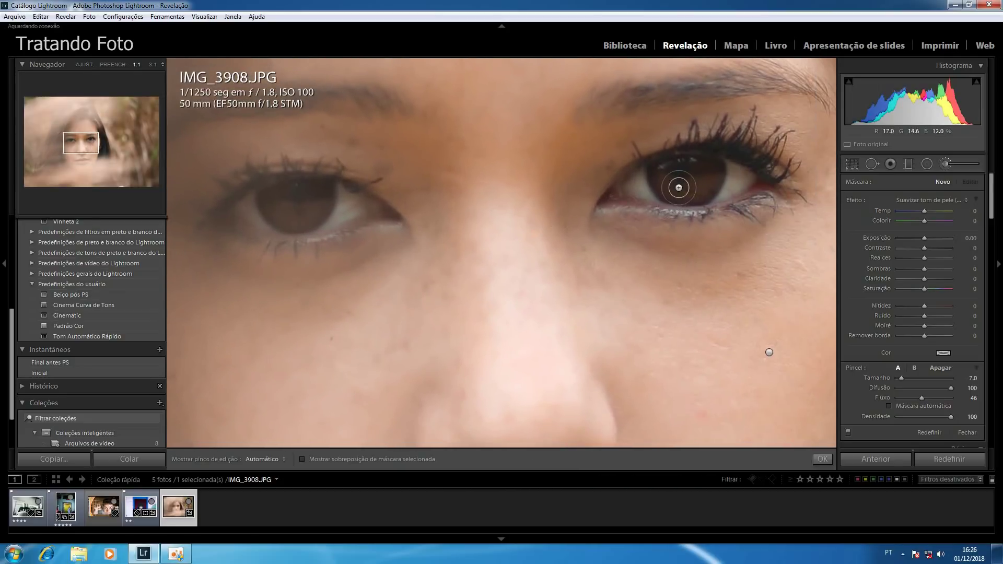
pyautogui.scroll(-2, 680, 187)
pyautogui.scroll(-1, 672, 173)
pyautogui.press('h')
# - Paint a mask over the iris and brighten it to Exposure 0.56
pyautogui.moveTo(708, 170); pyautogui.dragTo(692, 185)
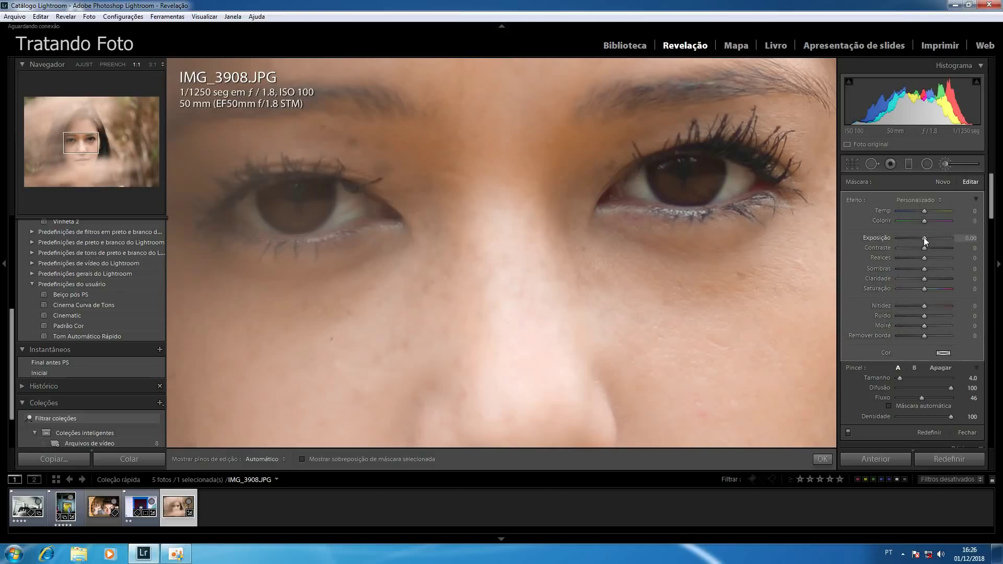
pyautogui.moveTo(924, 237); pyautogui.dragTo(923, 236)
pyautogui.moveTo(925, 237); pyautogui.dragTo(927, 236)
pyautogui.press('z')
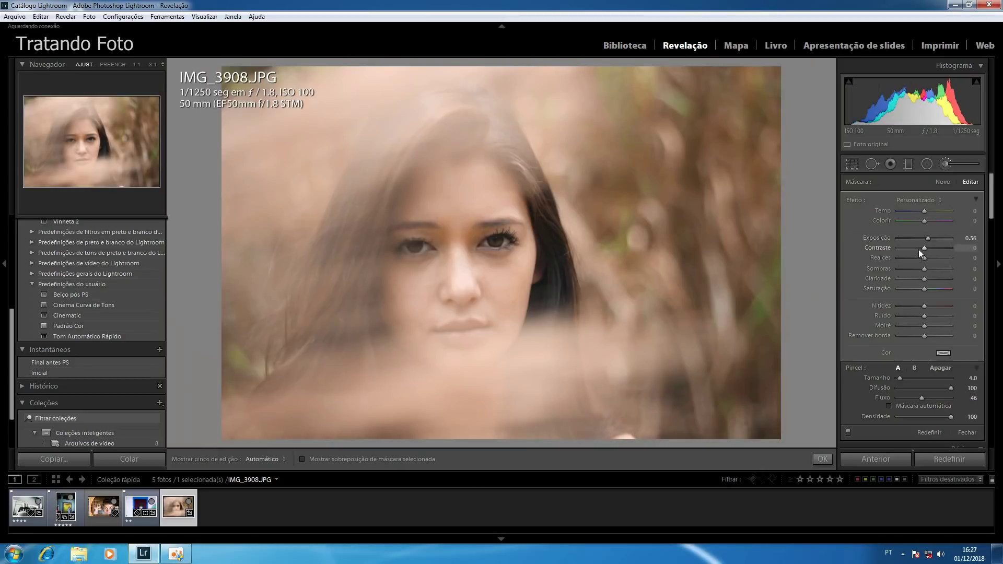
pyautogui.click(848, 431)
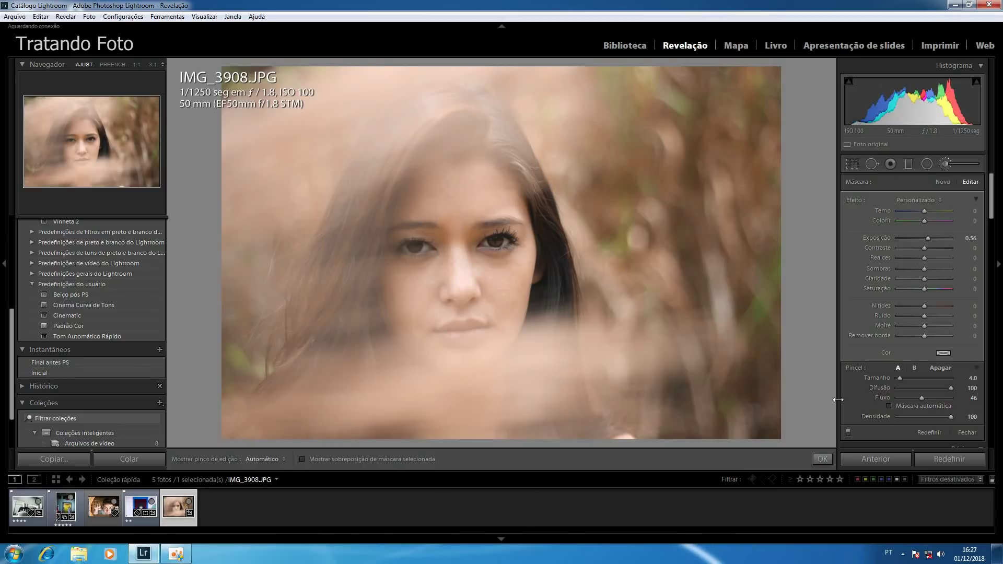
pyautogui.press('\\')
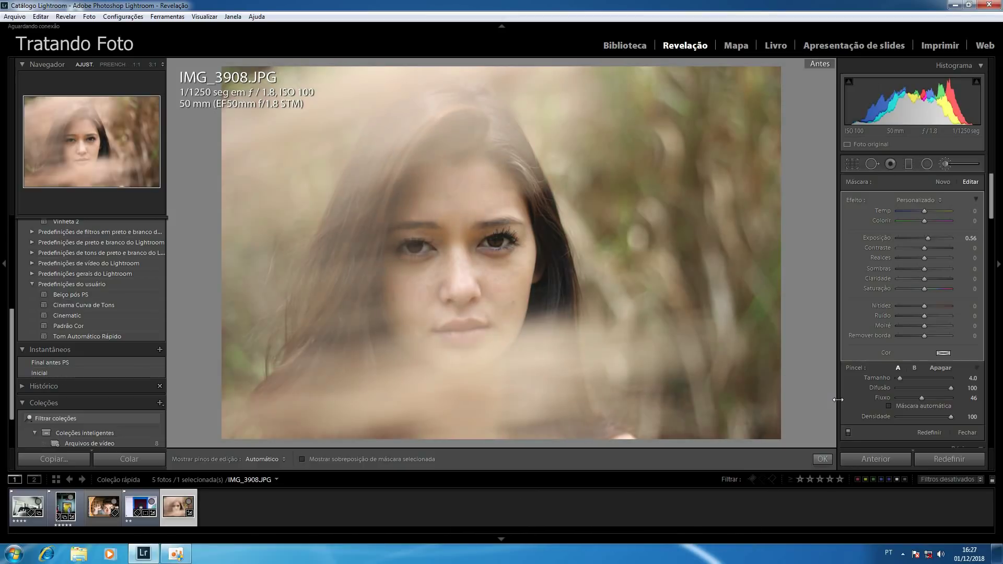
pyautogui.press('\\')
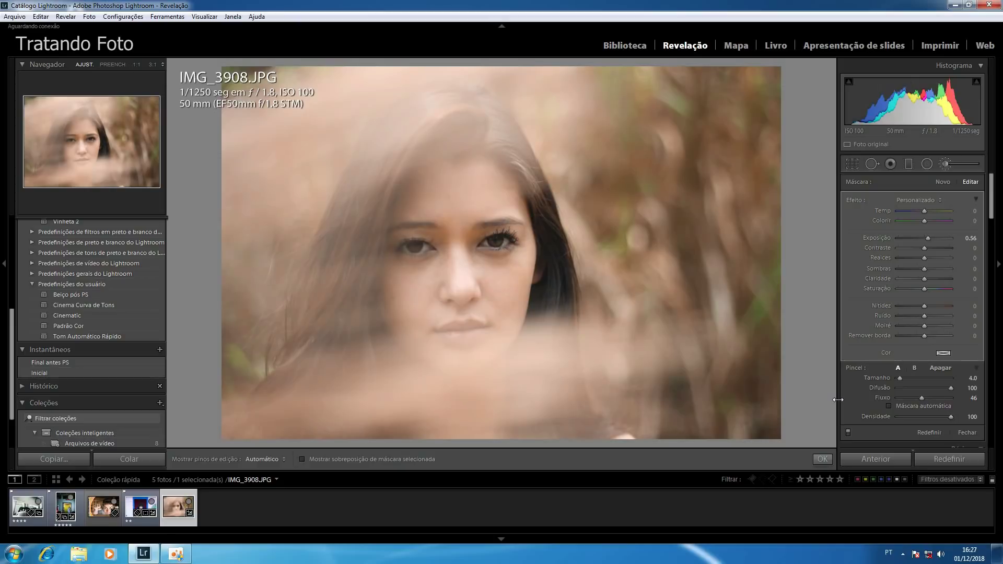